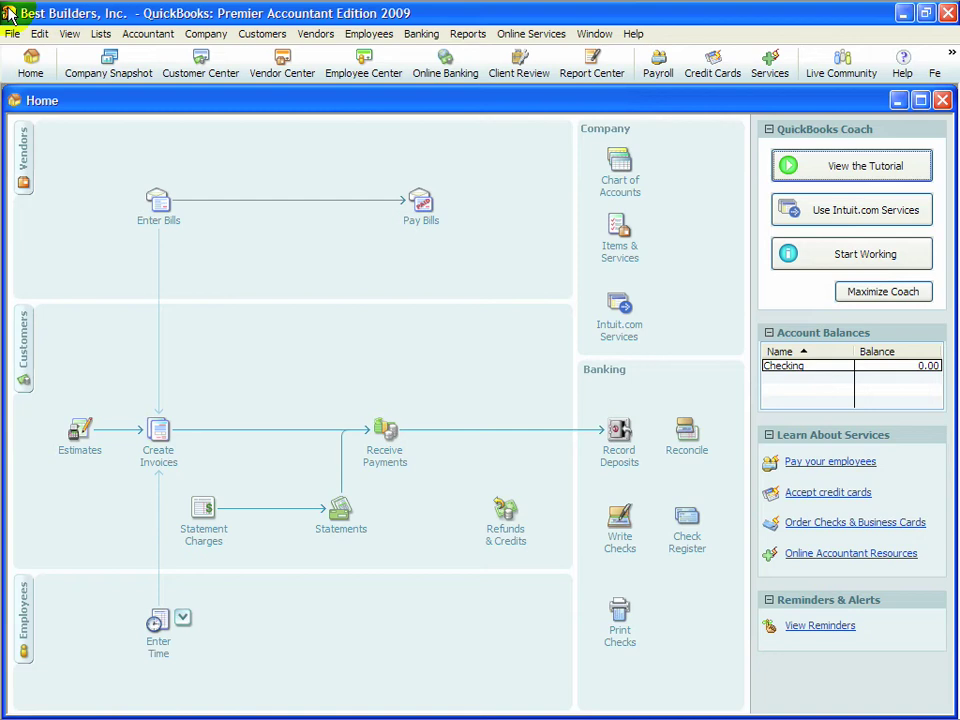
Step: Open the Chart of Accounts for the Best Builders, Inc. company file
click(101, 36)
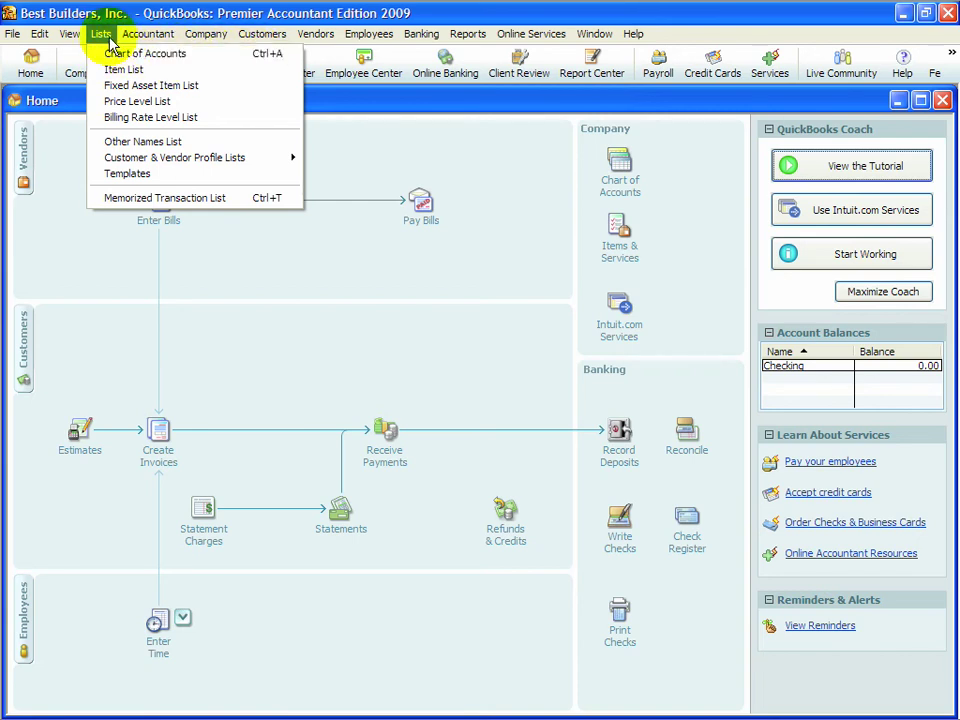
click(101, 34)
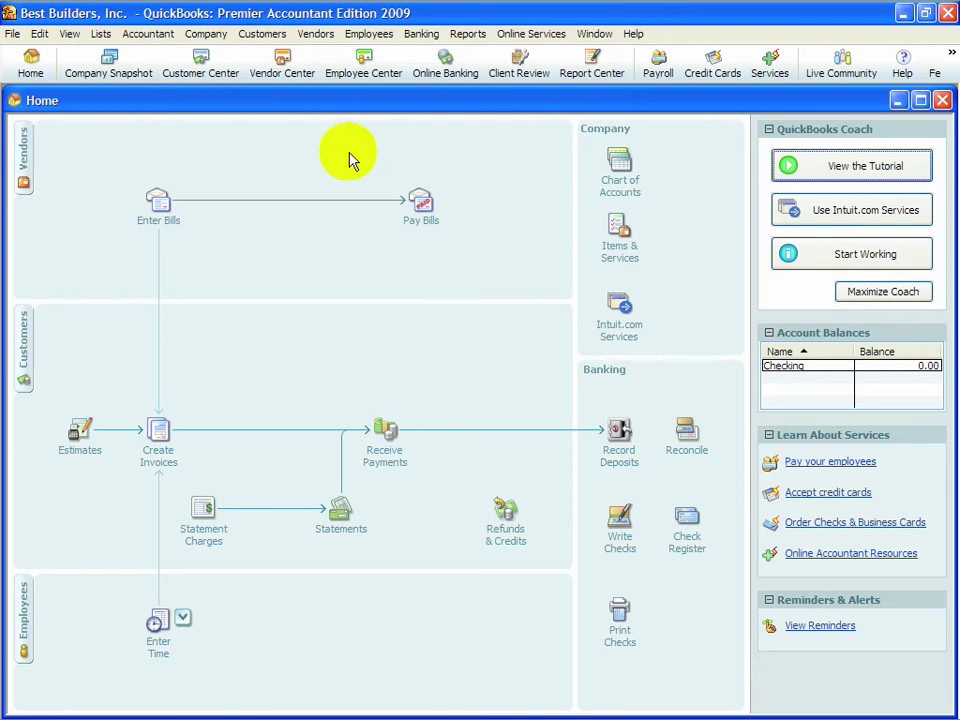
click(620, 186)
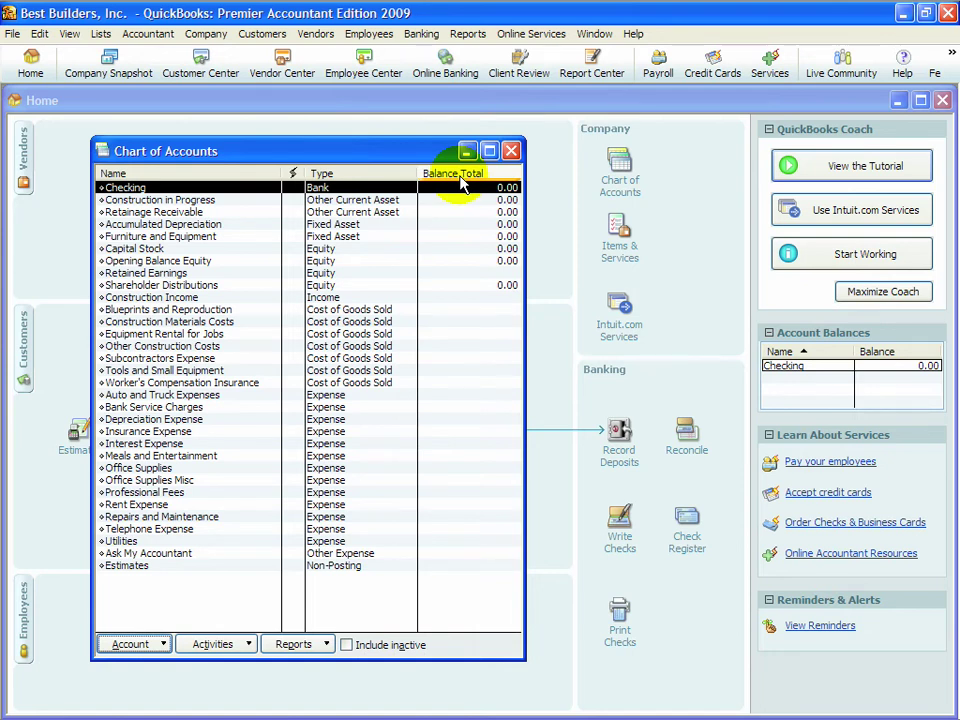
Step: Create a new Expense account named Advertising and save it to the chart of accounts
click(140, 644)
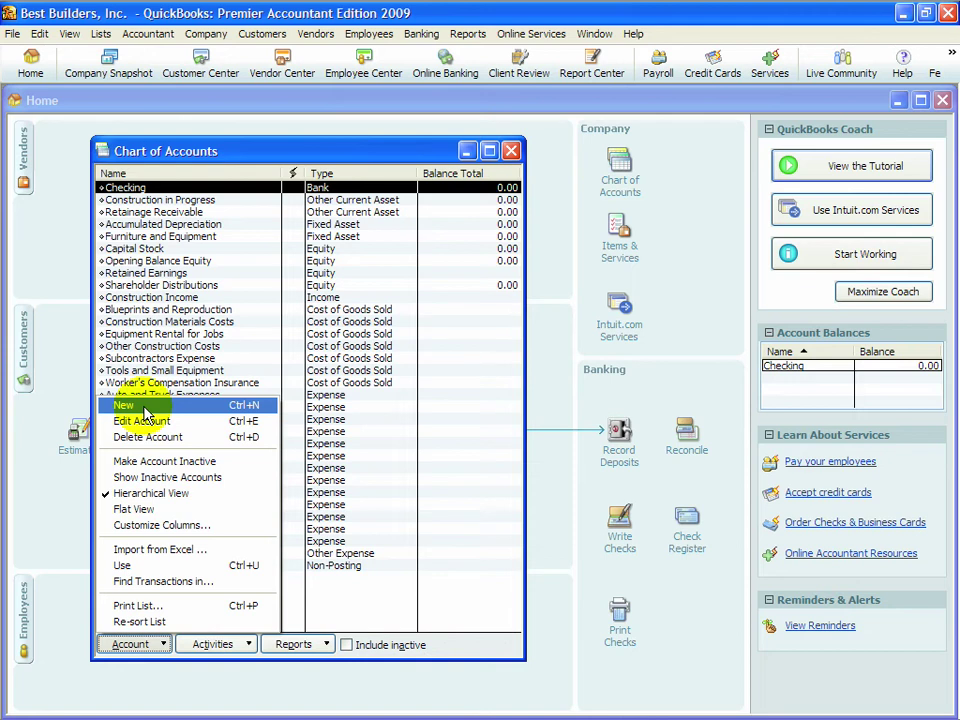
click(222, 412)
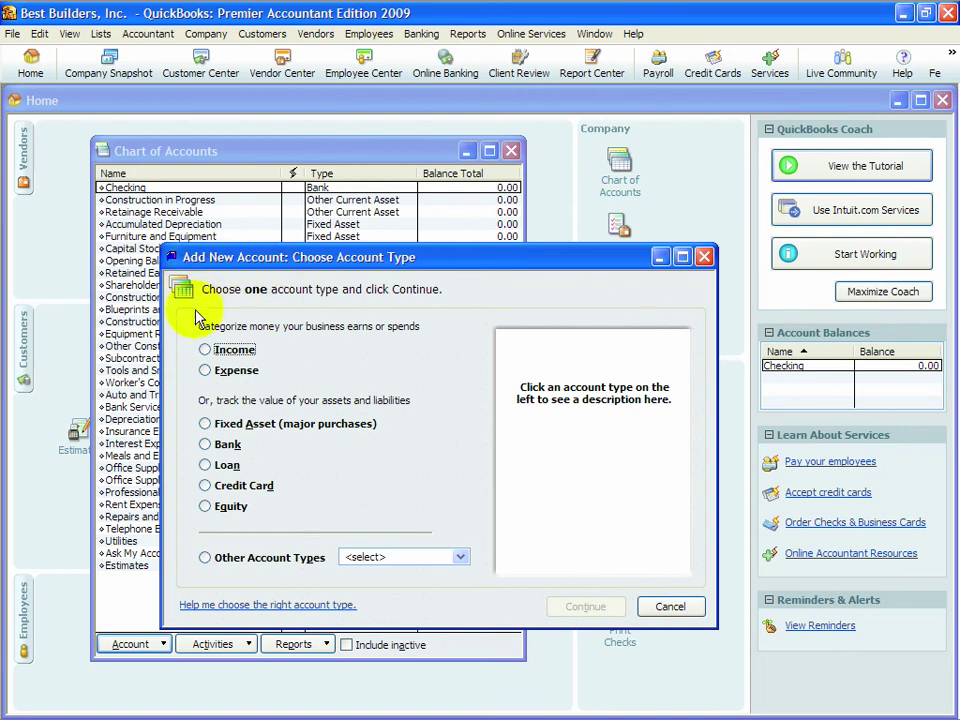
click(205, 371)
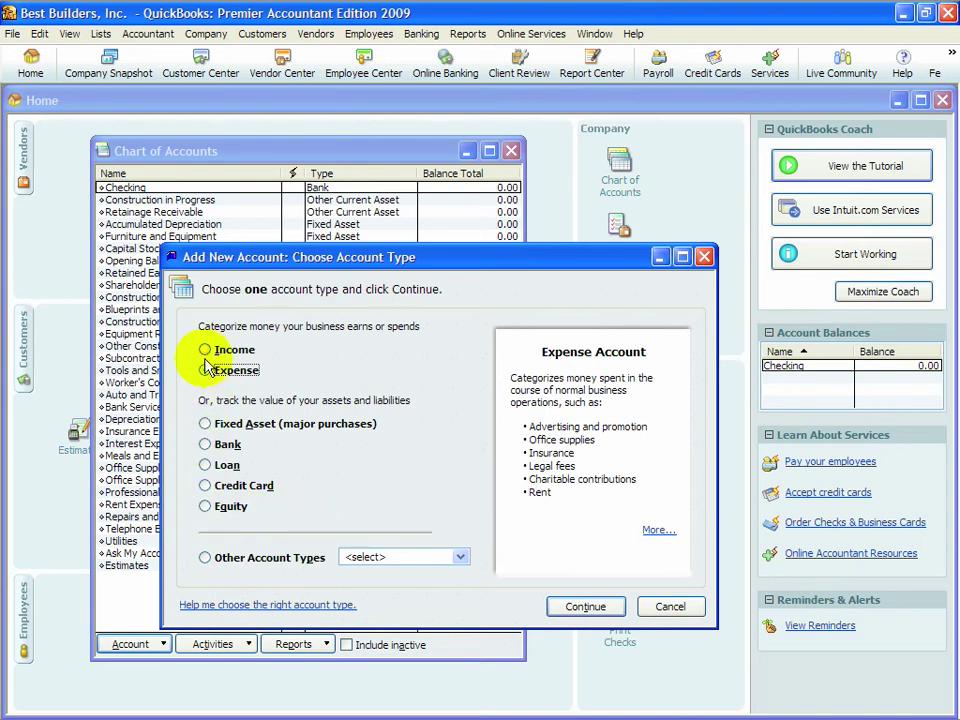
click(461, 558)
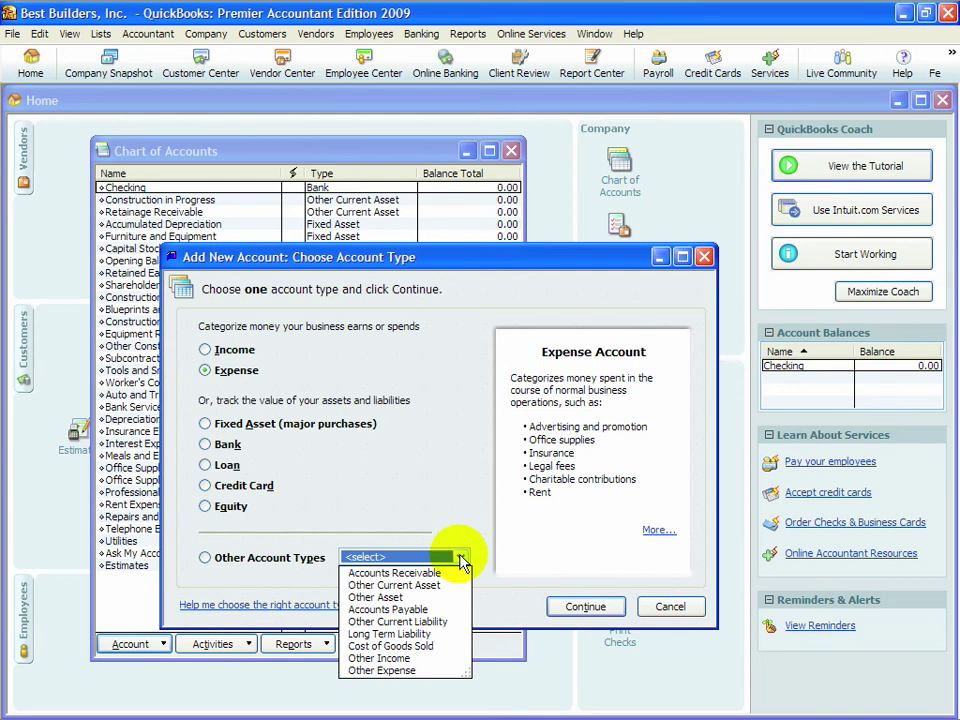
click(461, 558)
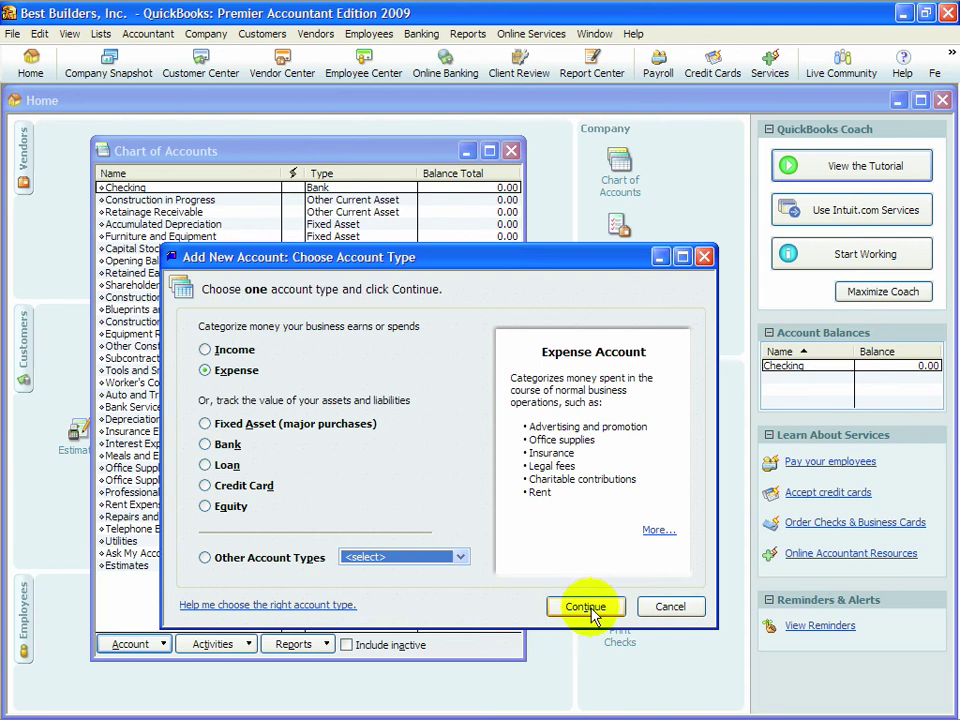
click(586, 607)
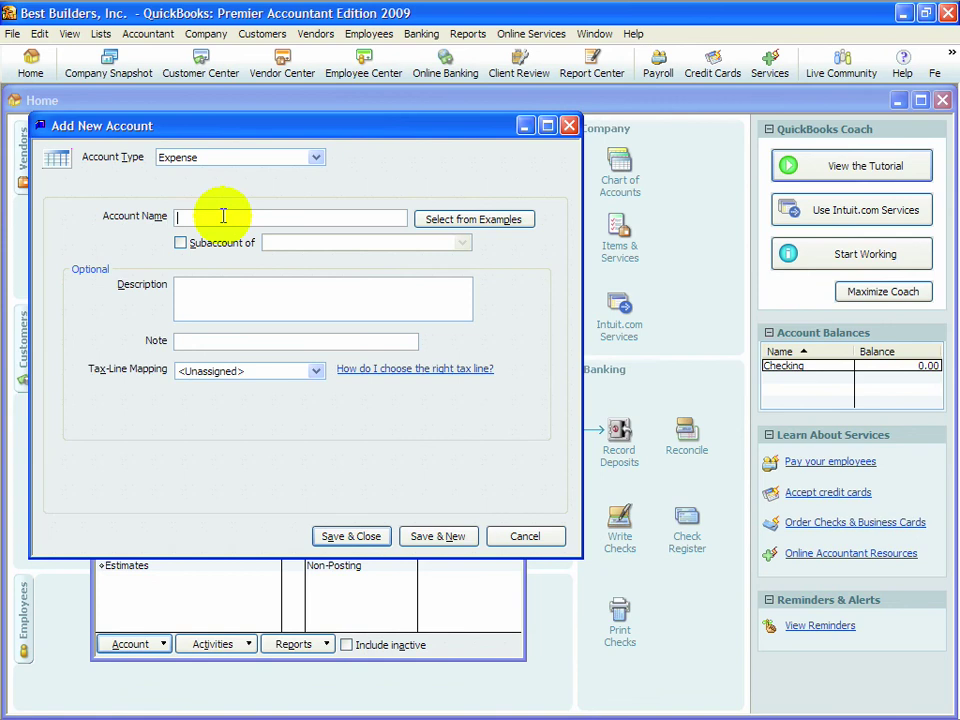
text(Advertising)
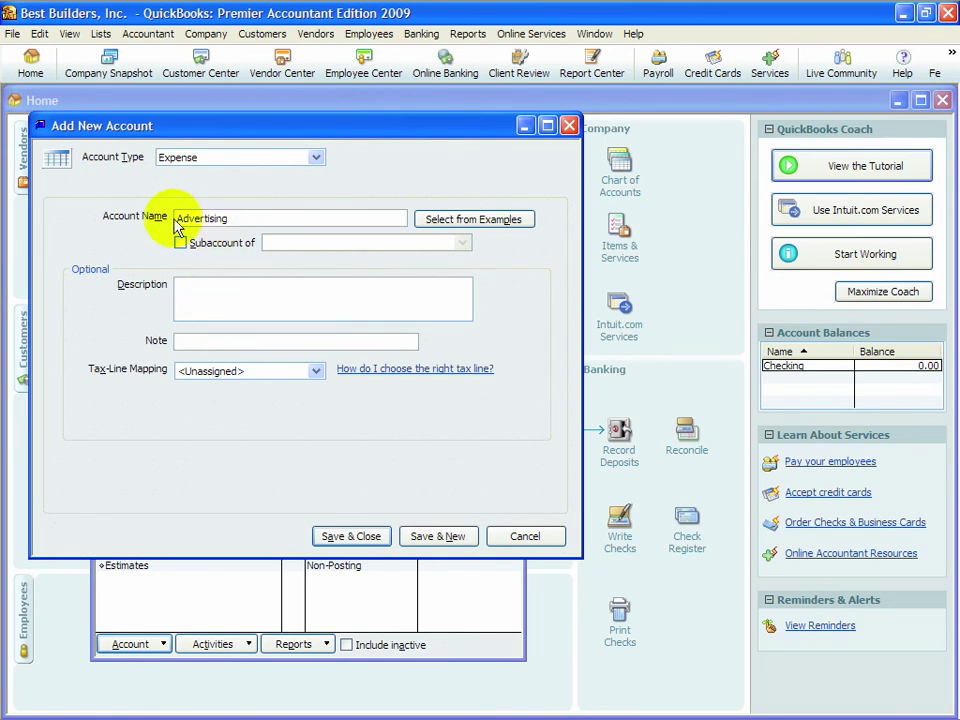
click(180, 290)
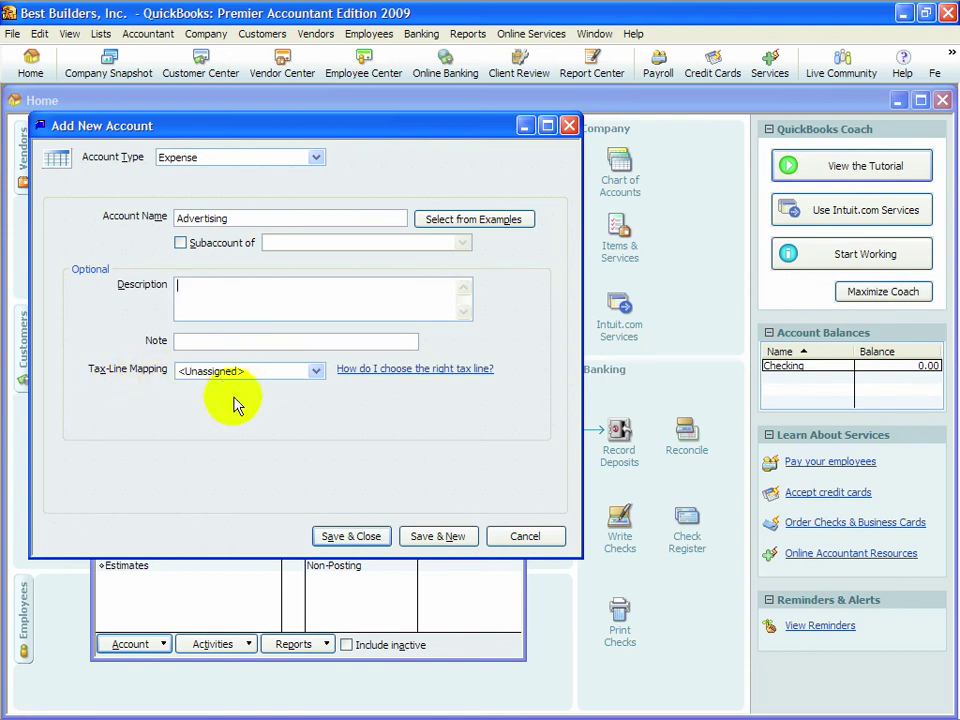
click(366, 538)
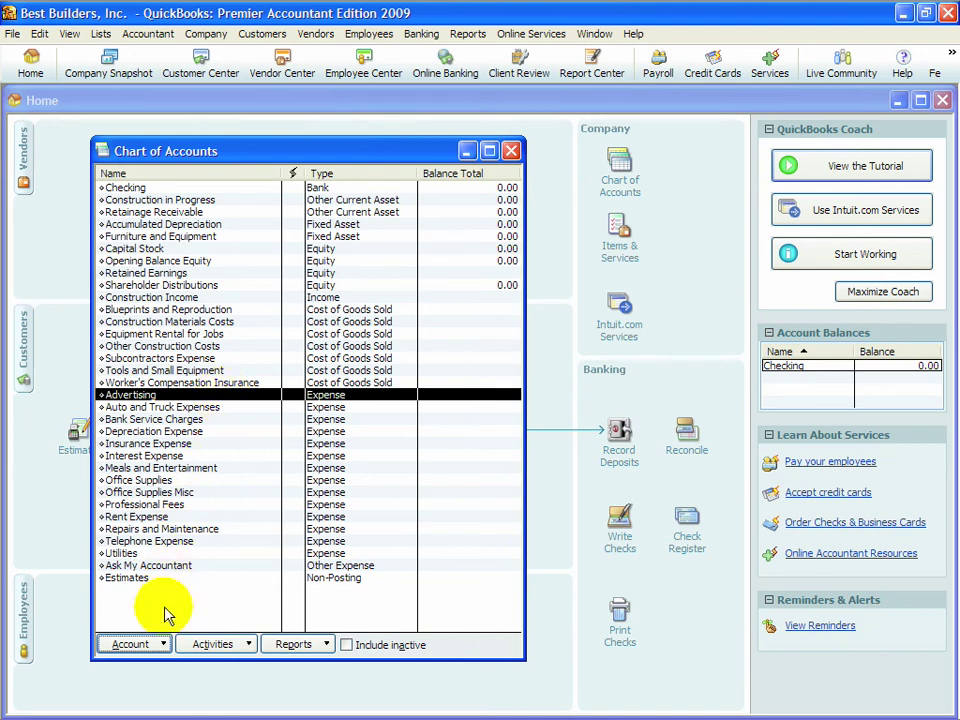
Step: Create an Expense account named Internet as a subaccount of Advertising, saving it and continuing with another new account
click(137, 644)
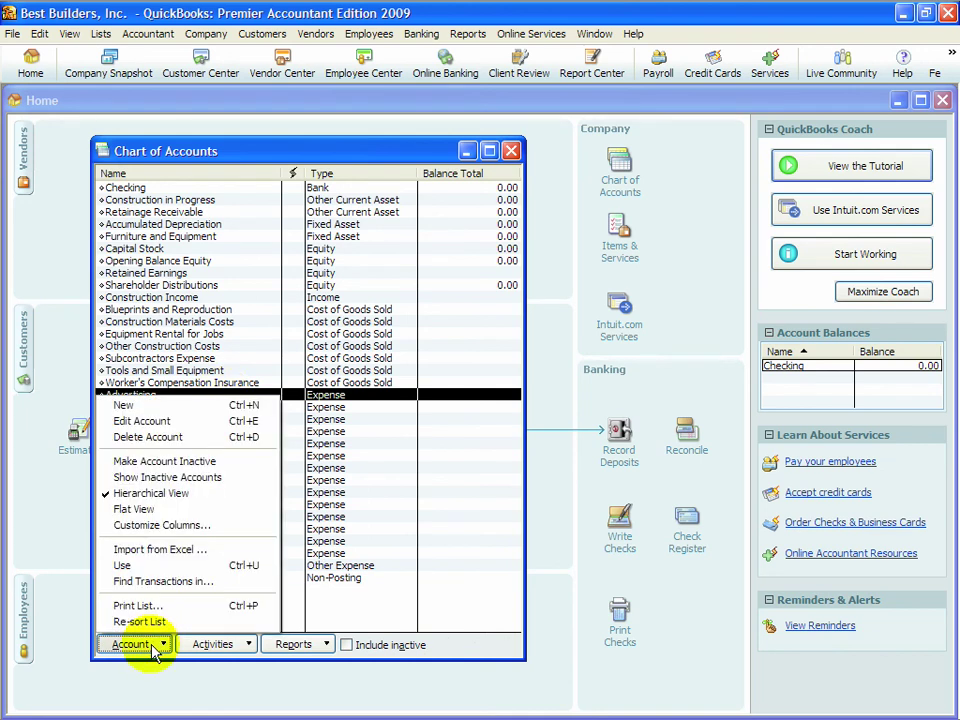
click(158, 408)
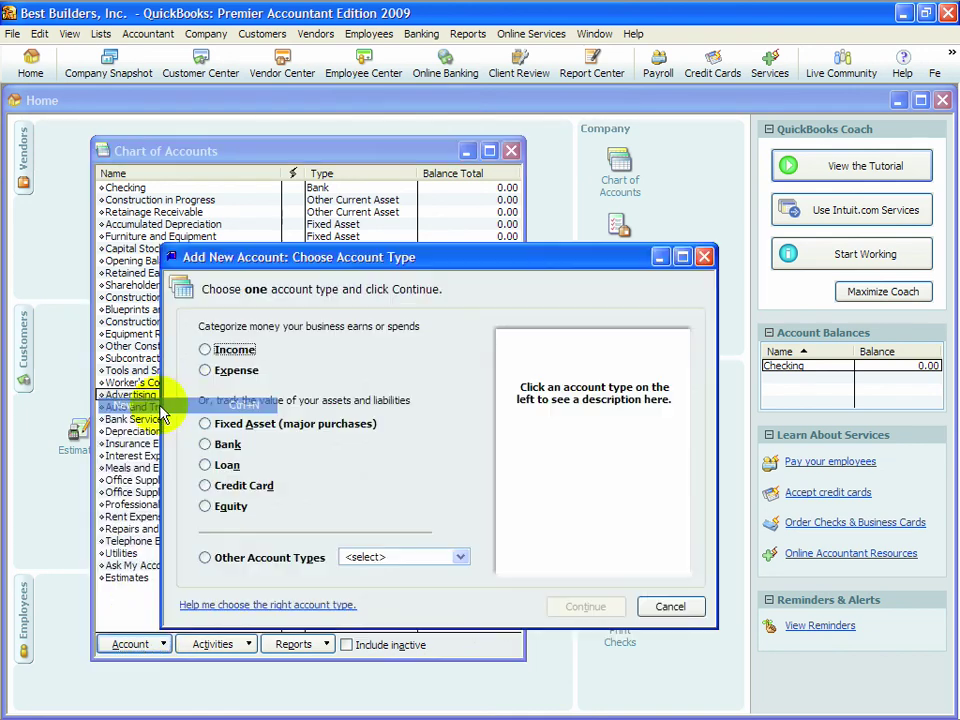
click(206, 370)
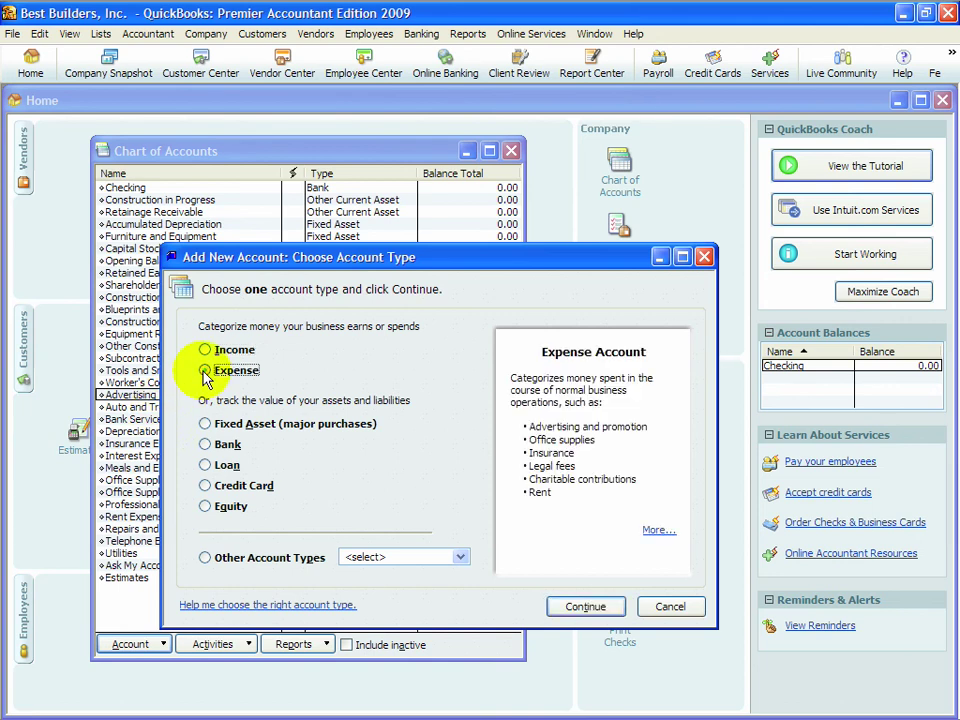
click(597, 608)
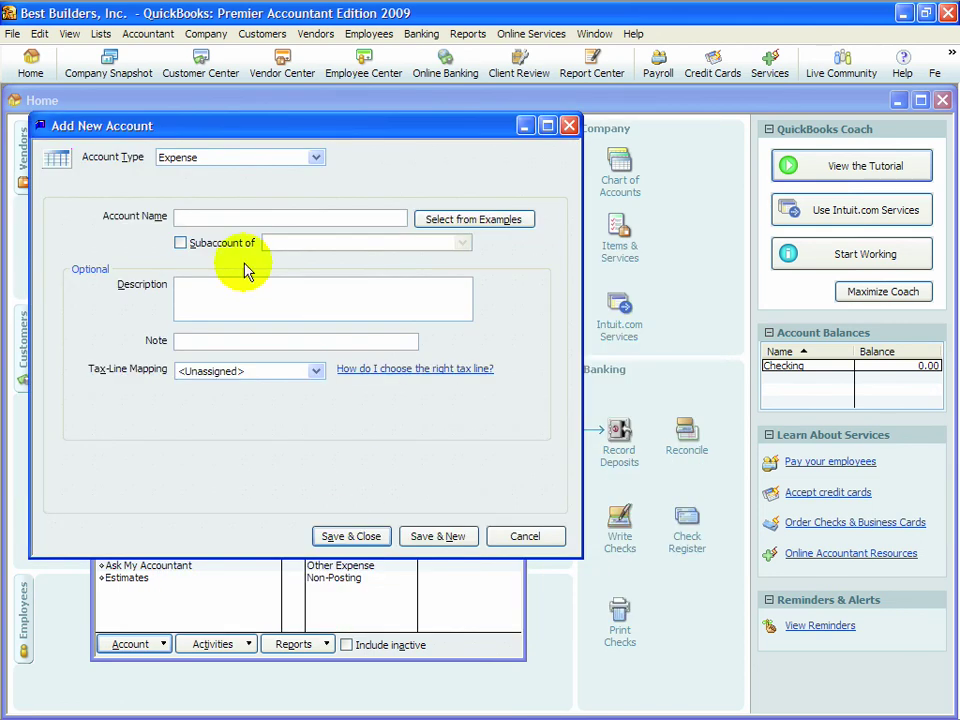
text(Internet)
click(181, 243)
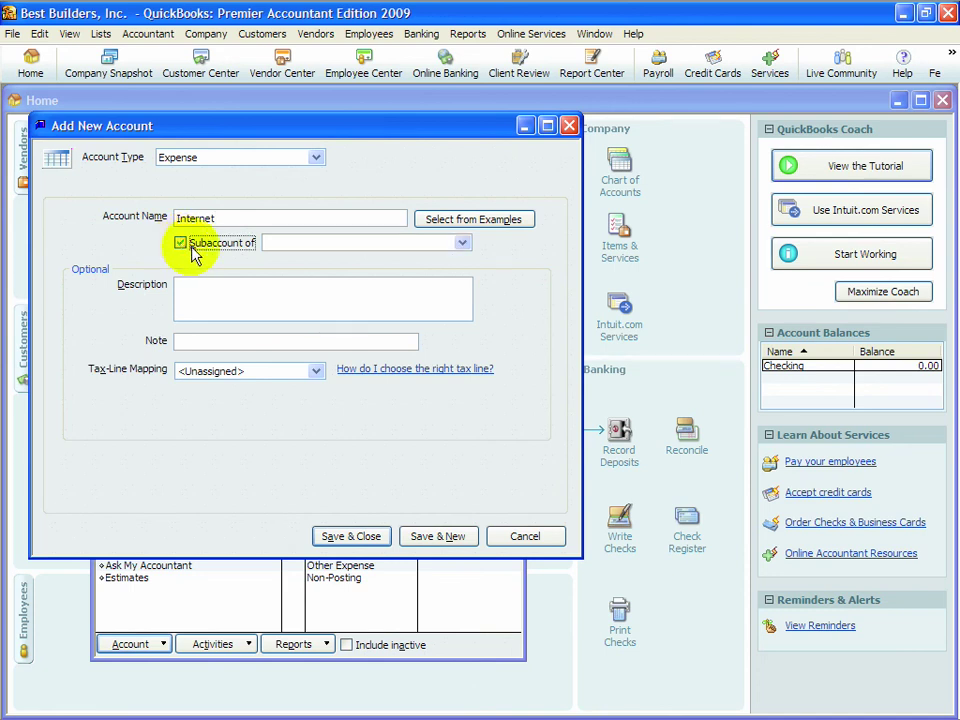
click(462, 244)
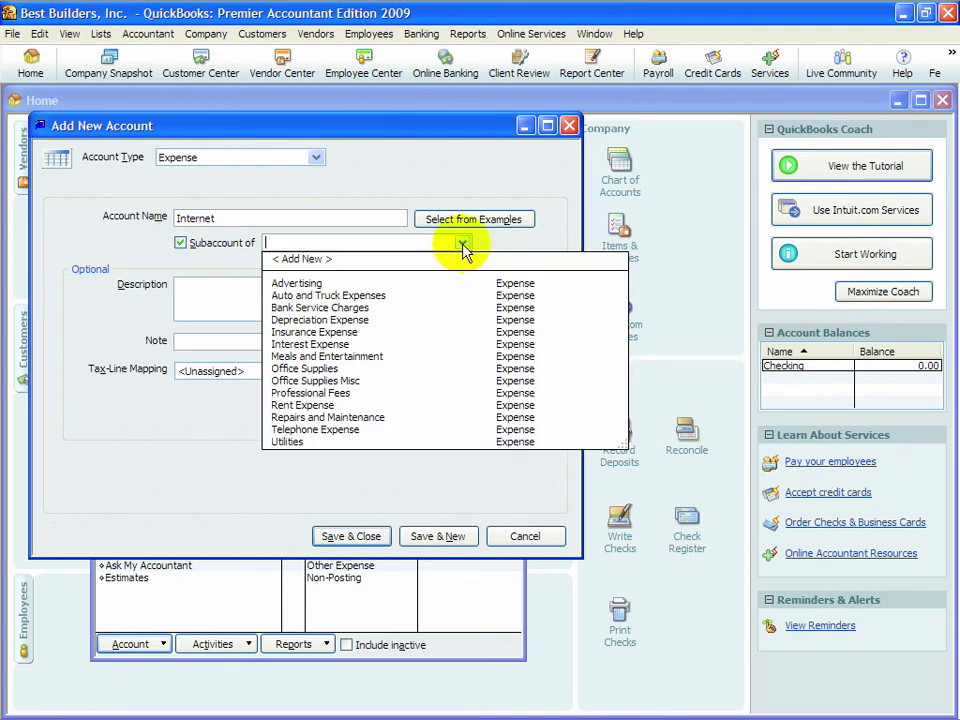
click(298, 283)
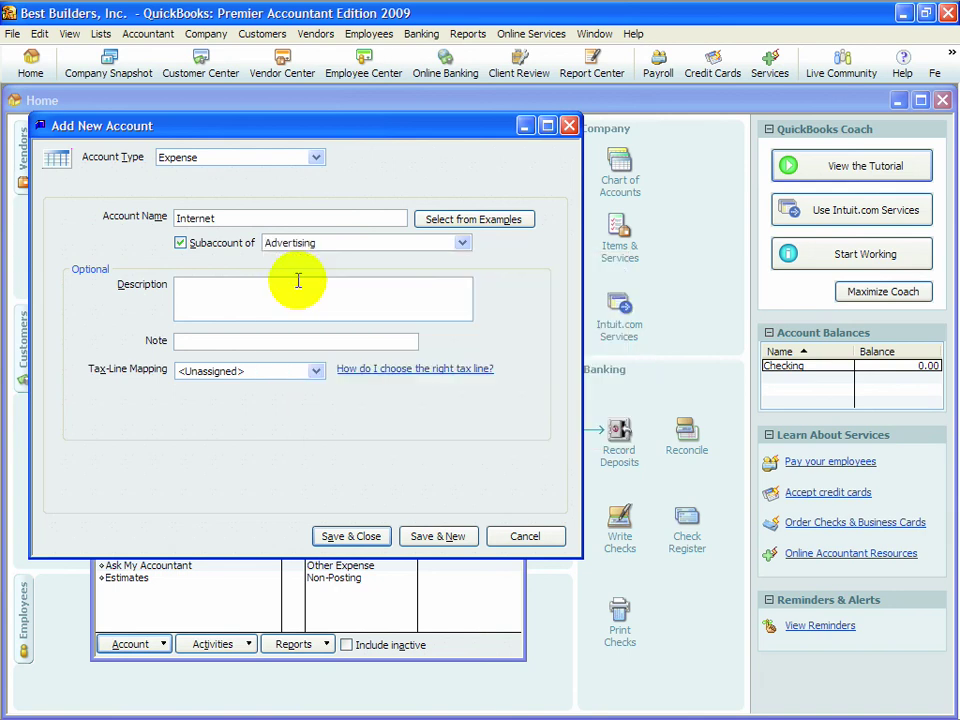
click(437, 537)
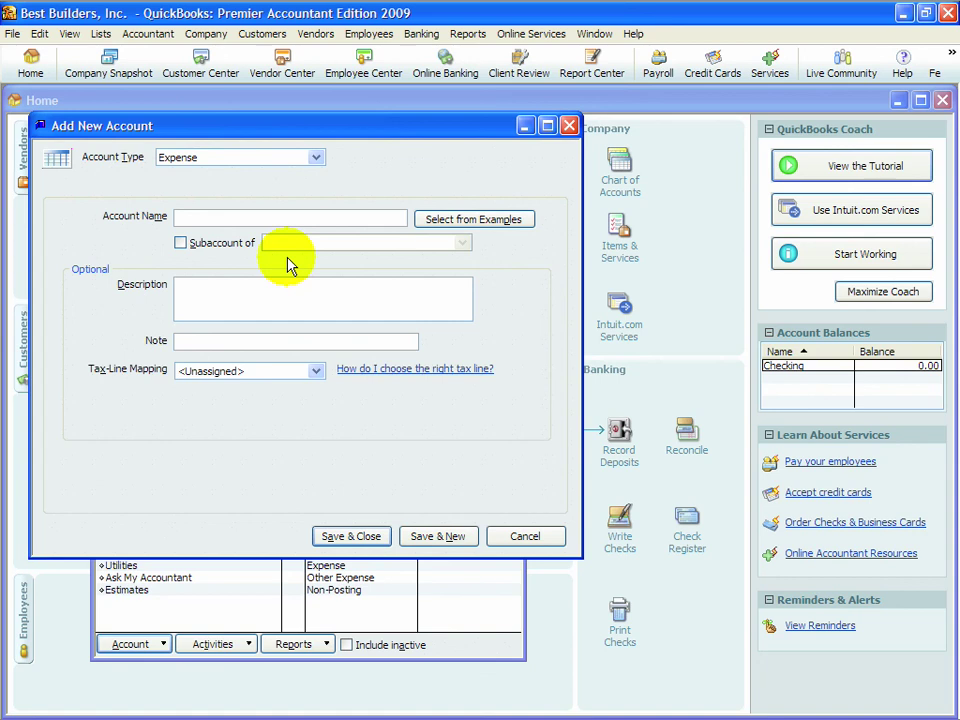
Step: Add an Expense account named Mailing Pieces as a subaccount of Advertising and return to the account list
text(Mailing Pieces)
click(181, 244)
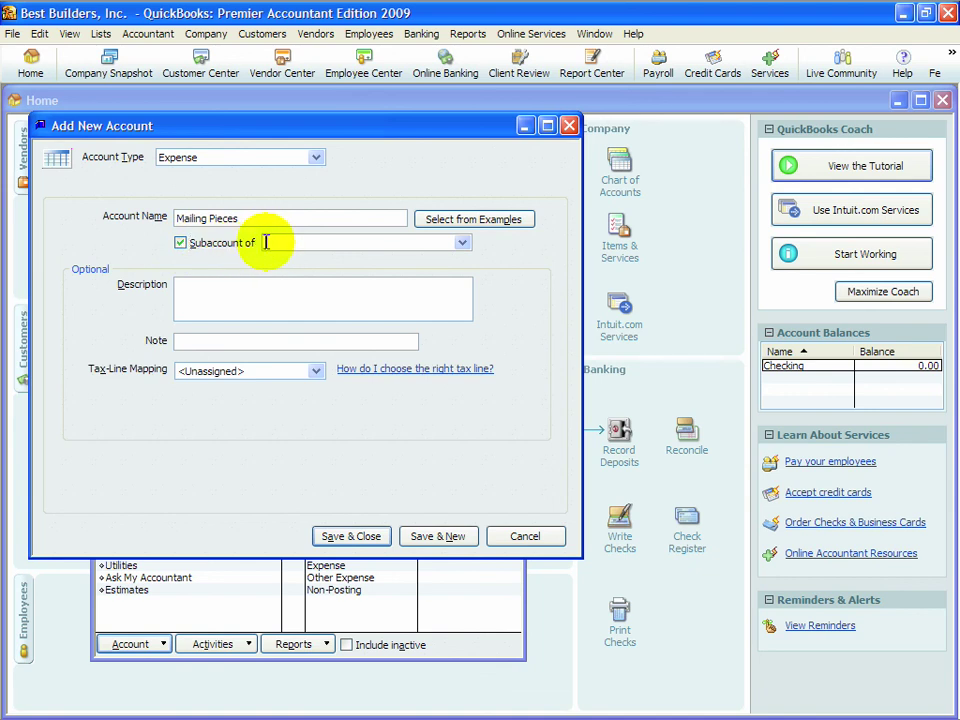
click(266, 242)
text(Advertising)
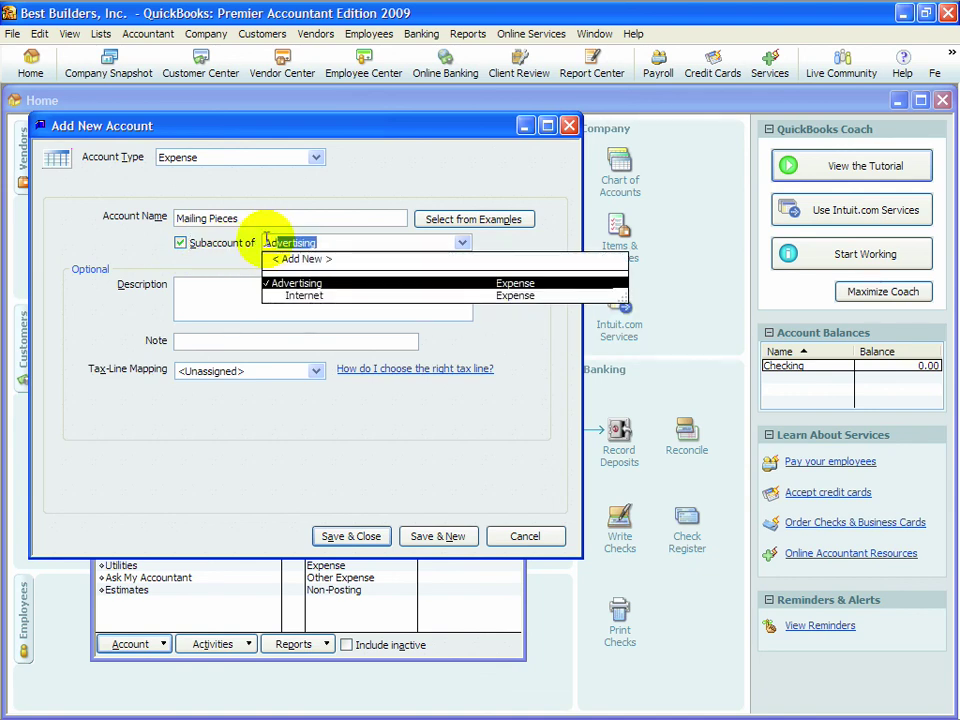
key(Tab)
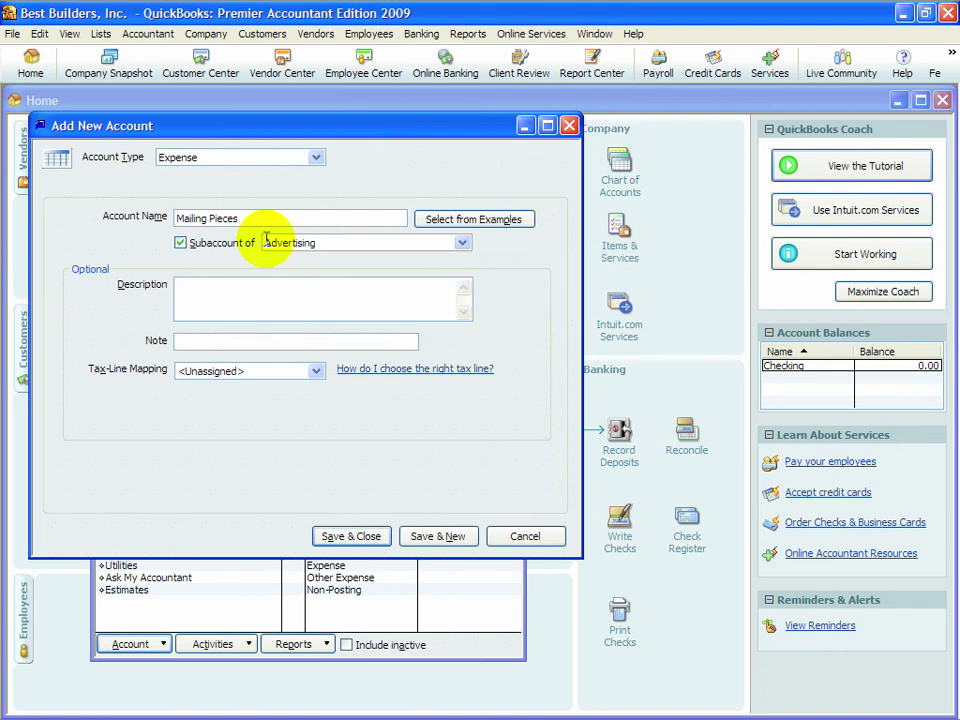
click(350, 537)
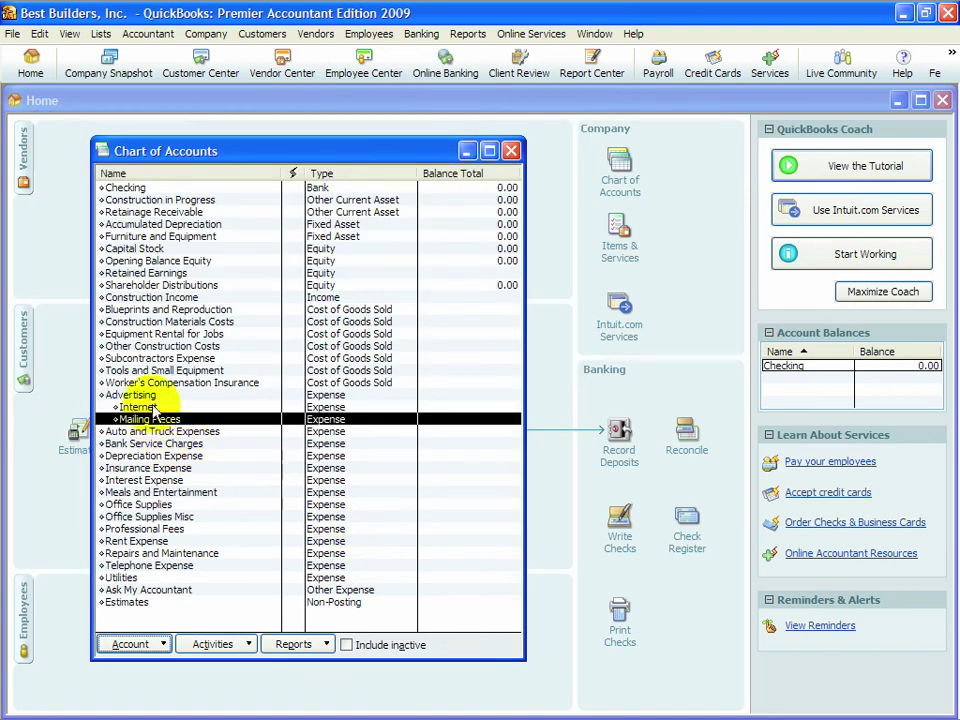
click(152, 397)
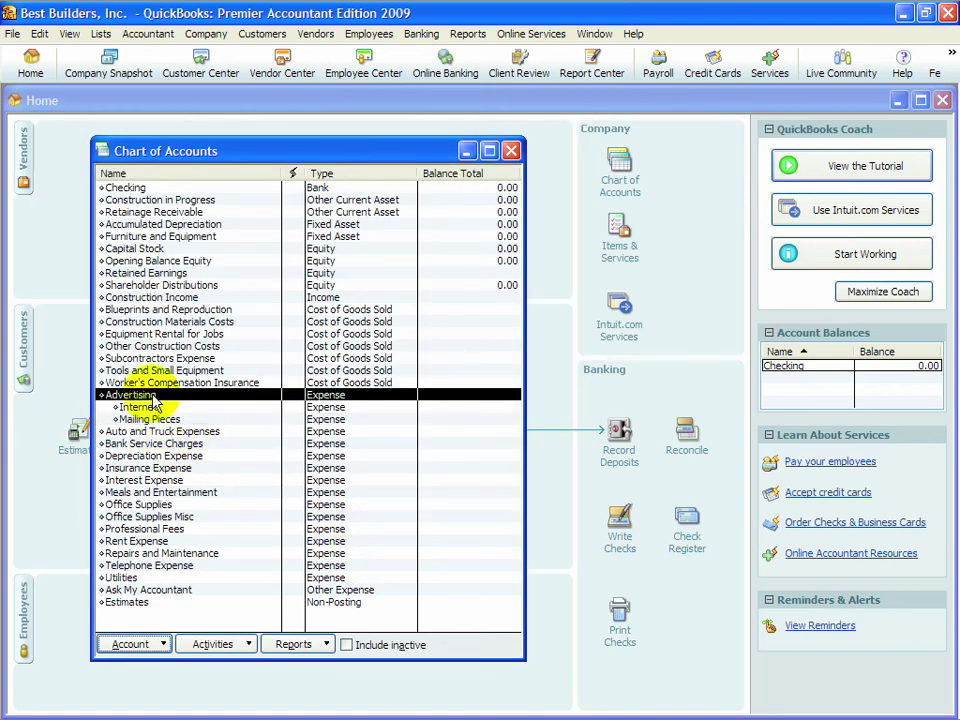
click(146, 409)
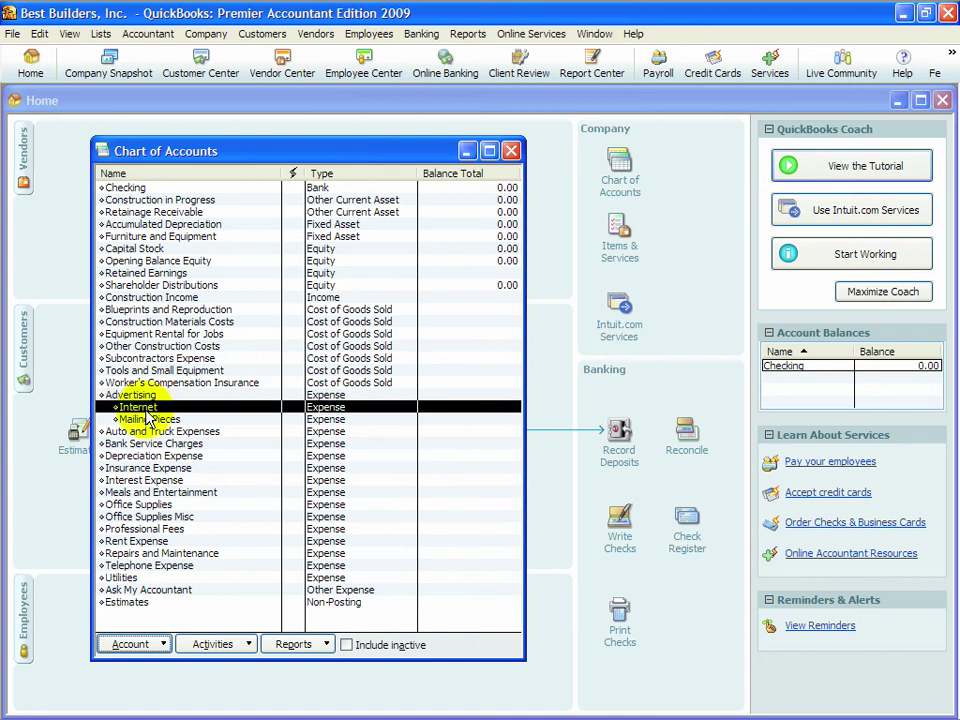
click(147, 420)
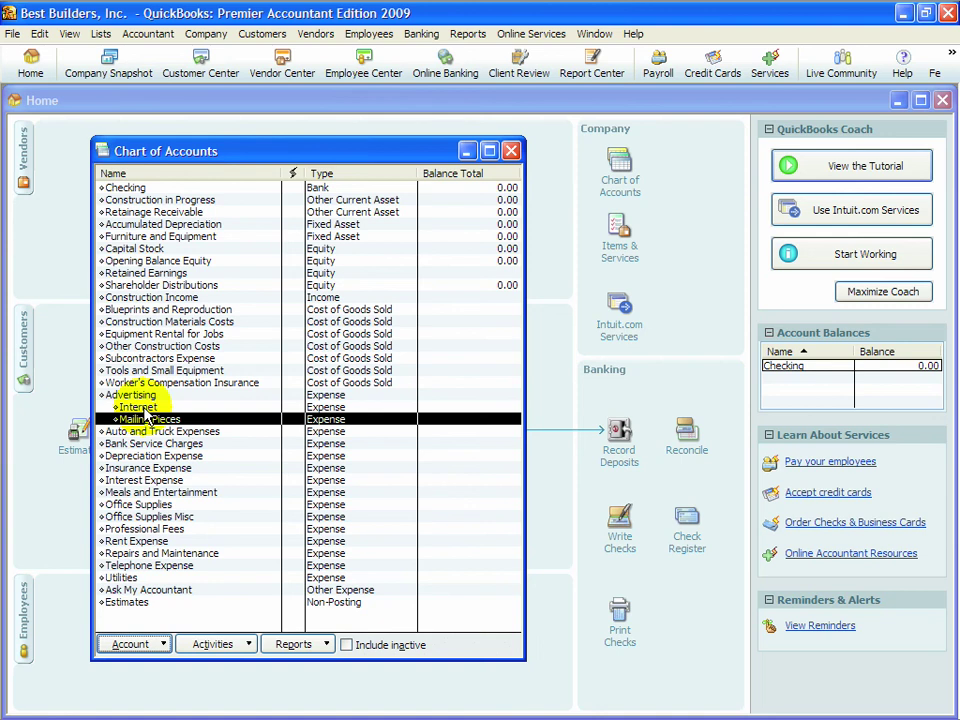
Step: Edit the Office Supplies Misc expense account and mark it as inactive
click(130, 506)
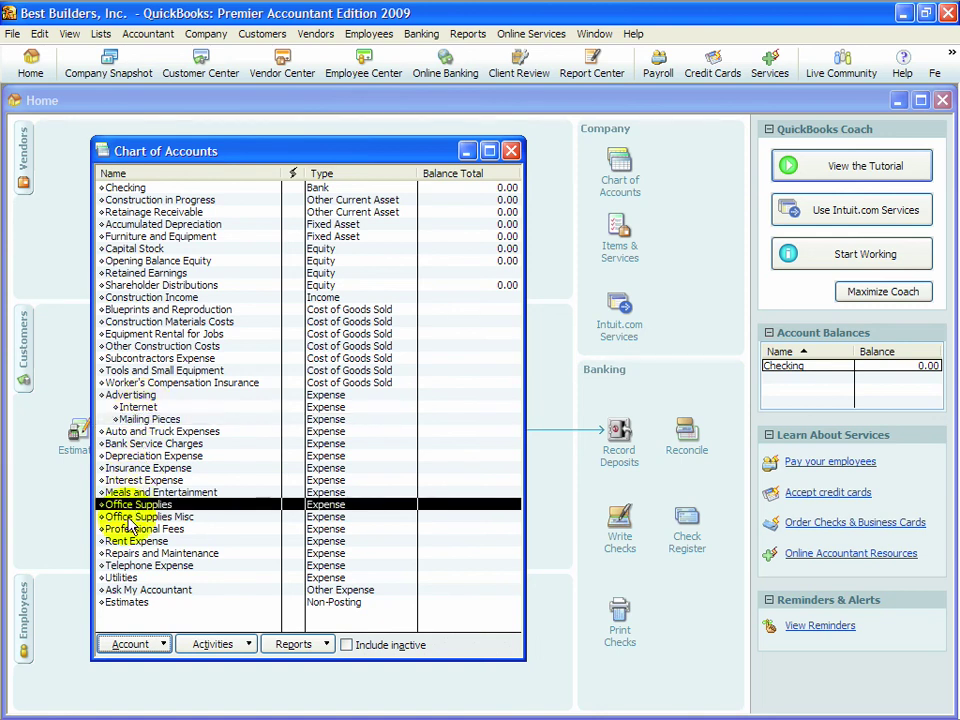
click(129, 519)
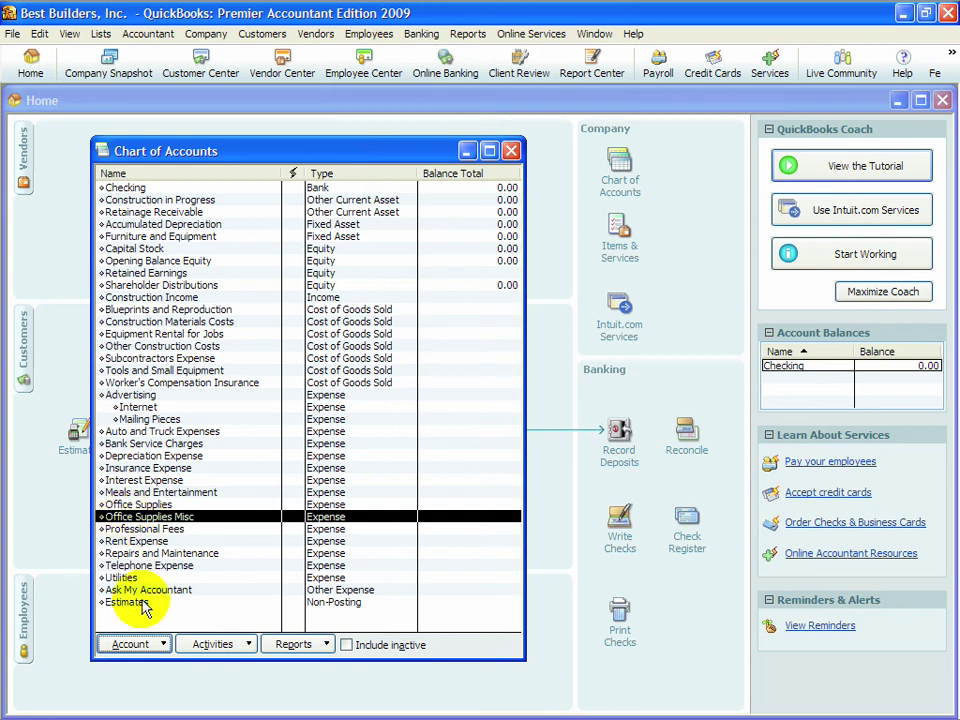
click(131, 644)
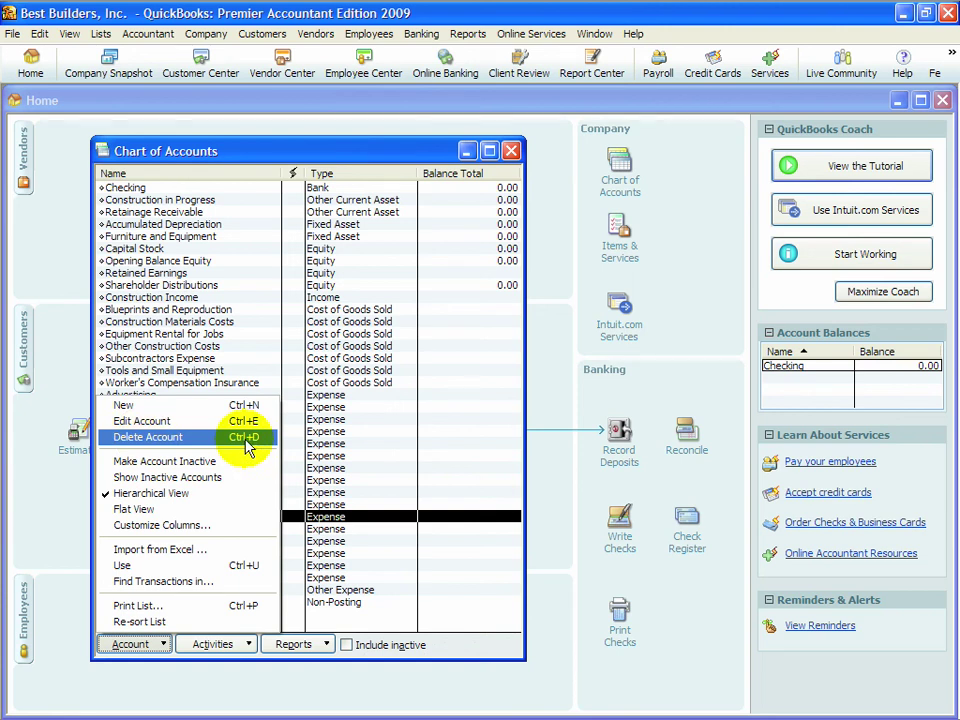
key(Escape)
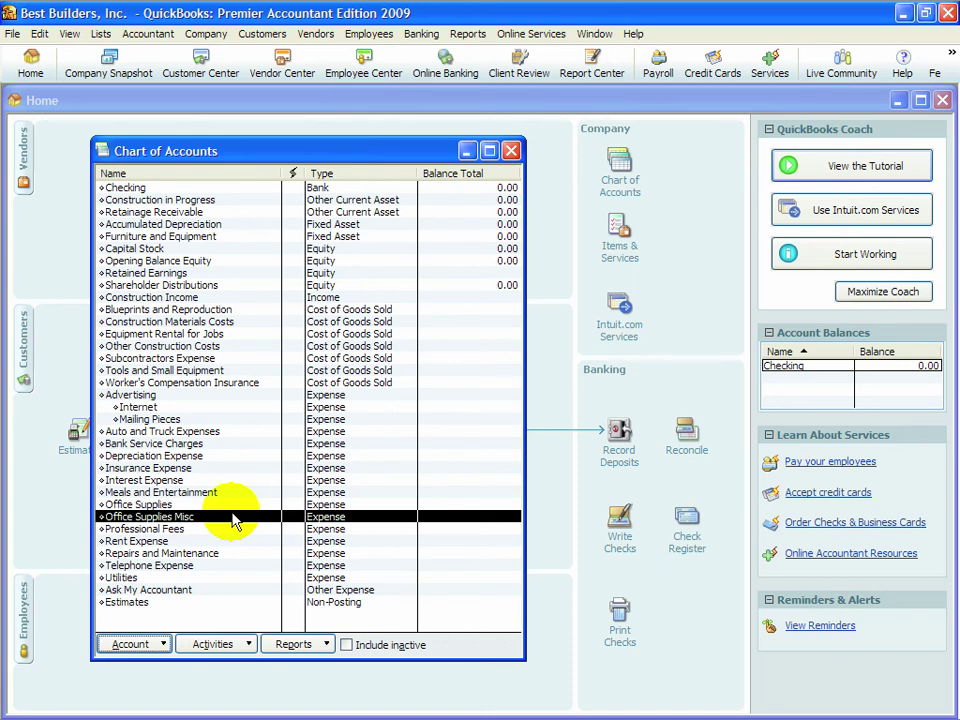
key(ctrl+e)
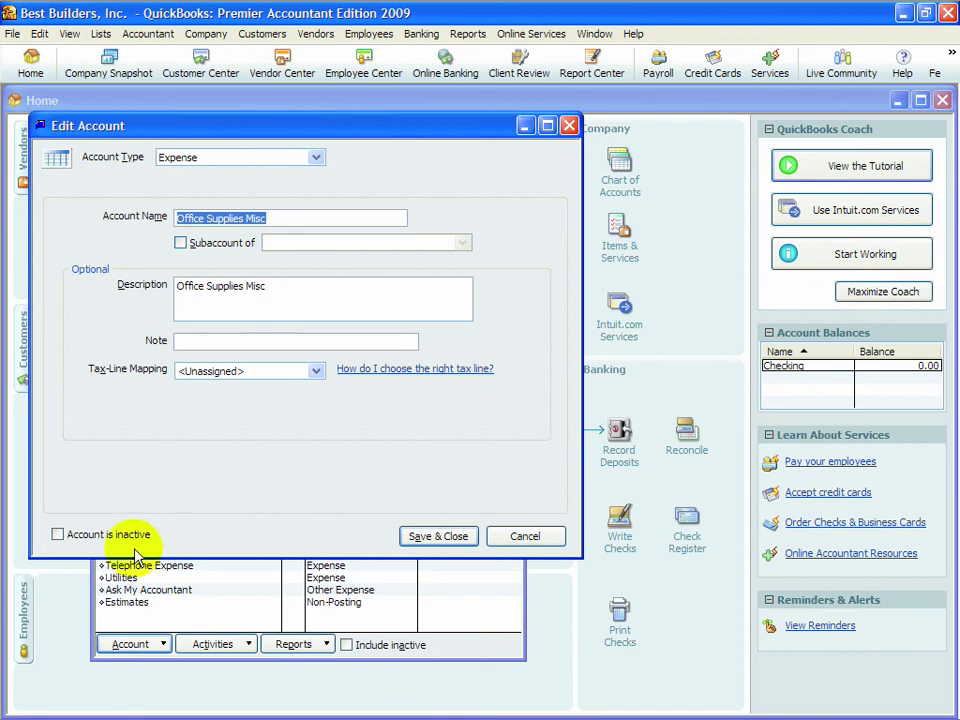
click(57, 536)
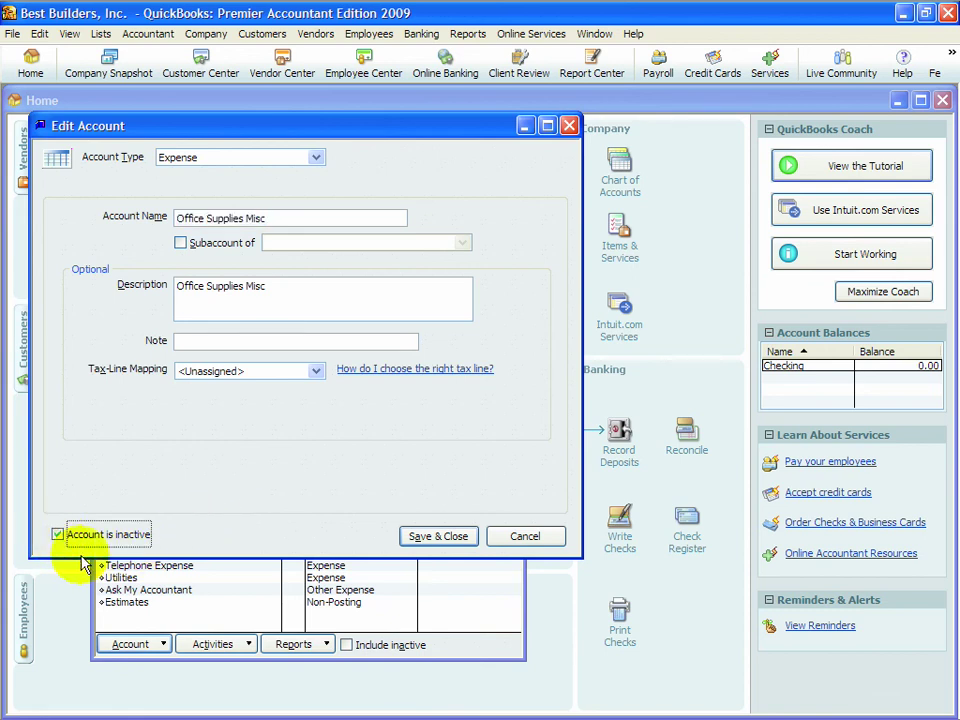